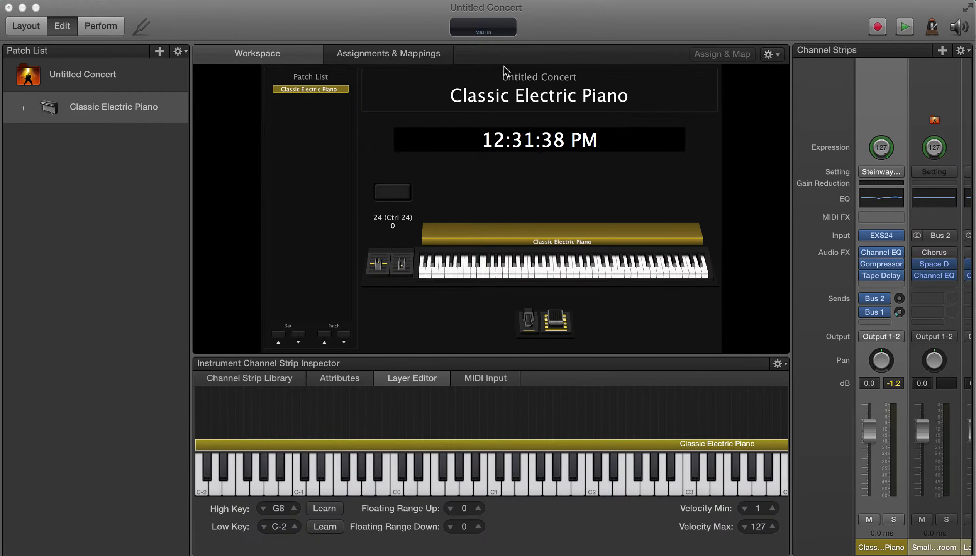
Create a new instrument channel strip and load the Synthesizer Pad setting Airways into it.
{"action": "left_click", "coordinate": [943, 51]}
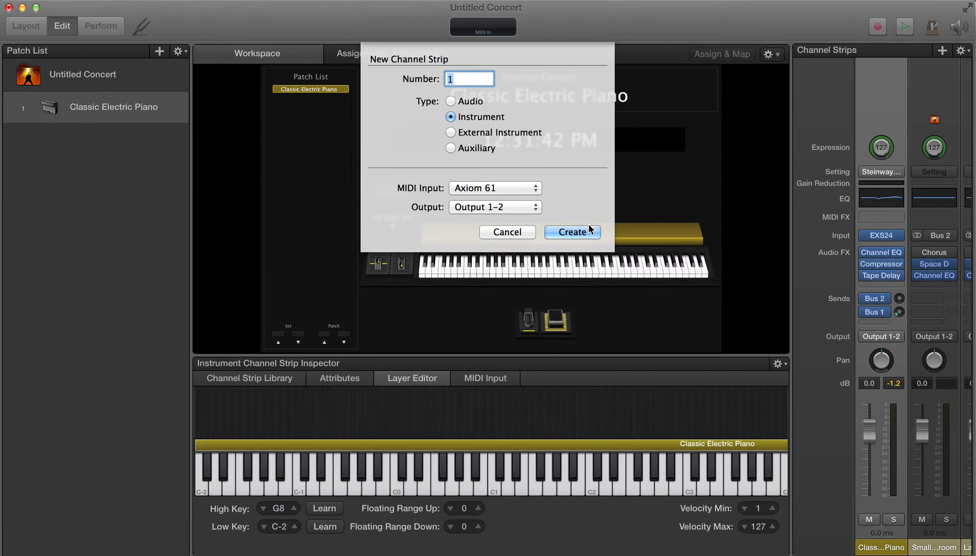
{"action": "left_click", "coordinate": [574, 231]}
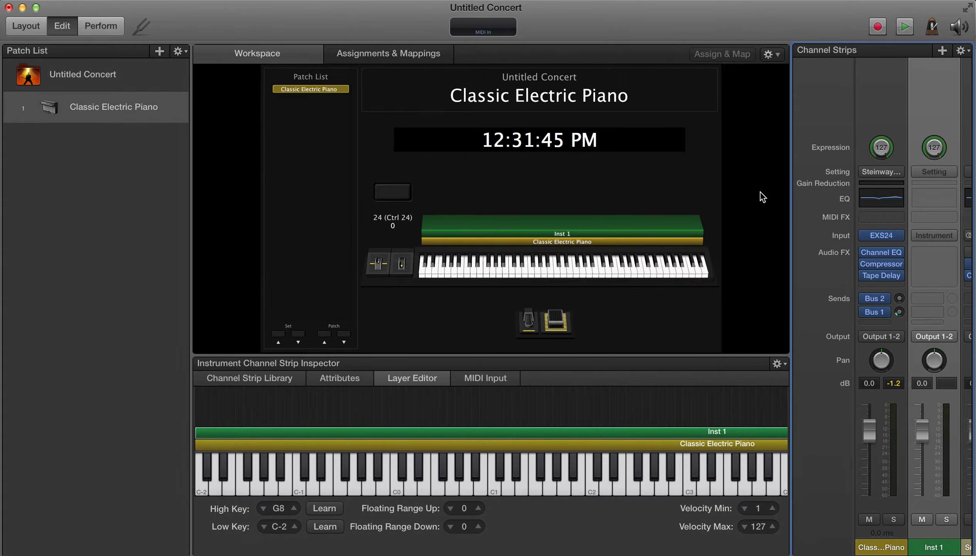
{"action": "left_click", "coordinate": [246, 378]}
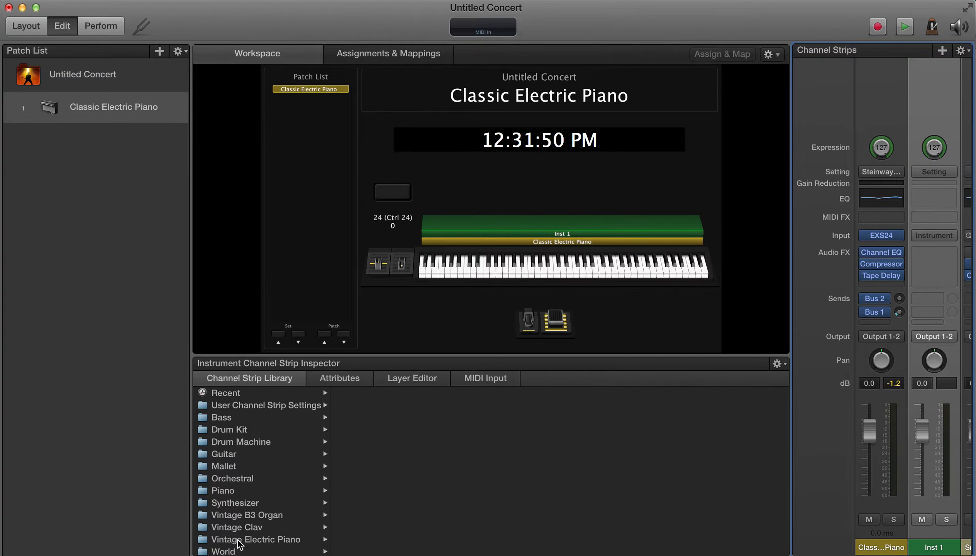
{"action": "scroll", "coordinate": [240, 542], "scroll_direction": "down", "scroll_amount": 1}
{"action": "left_click", "coordinate": [243, 496]}
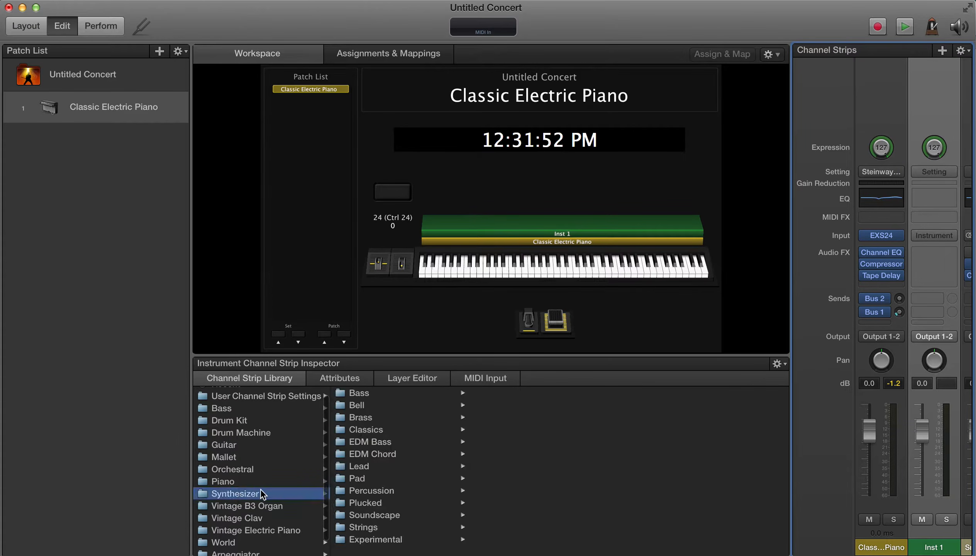
{"action": "left_click", "coordinate": [358, 479]}
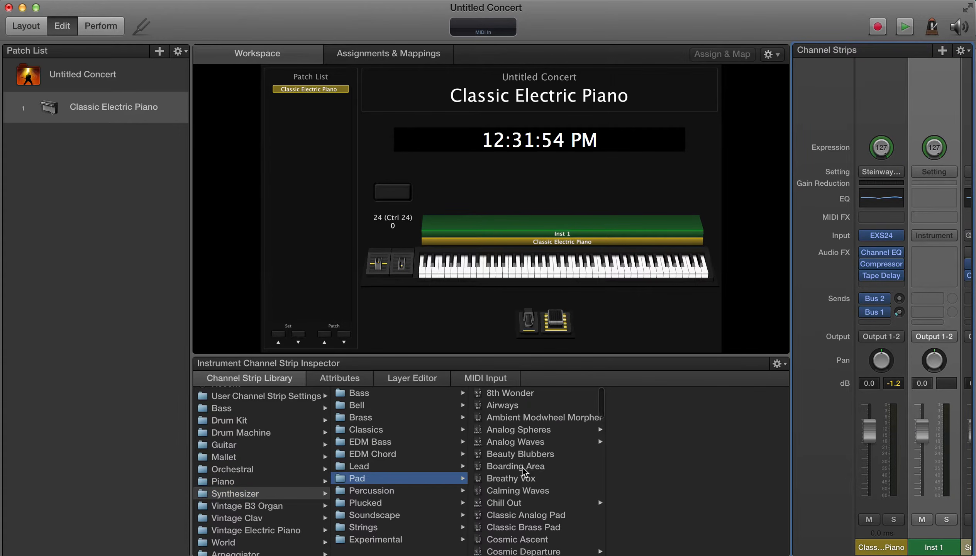
{"action": "left_click", "coordinate": [521, 405]}
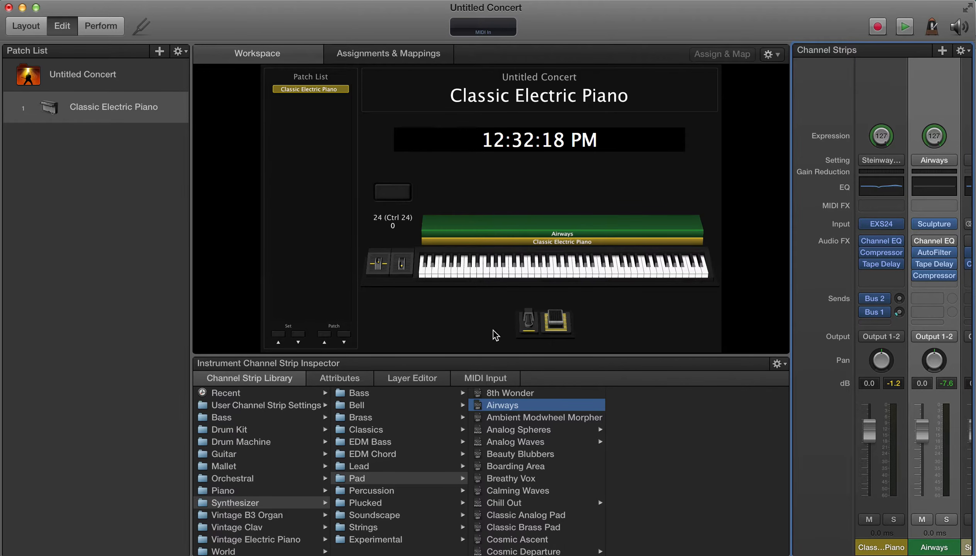
In the layer editor, set the Airways layer's high key to C3 using Learn.
{"action": "left_click", "coordinate": [419, 381]}
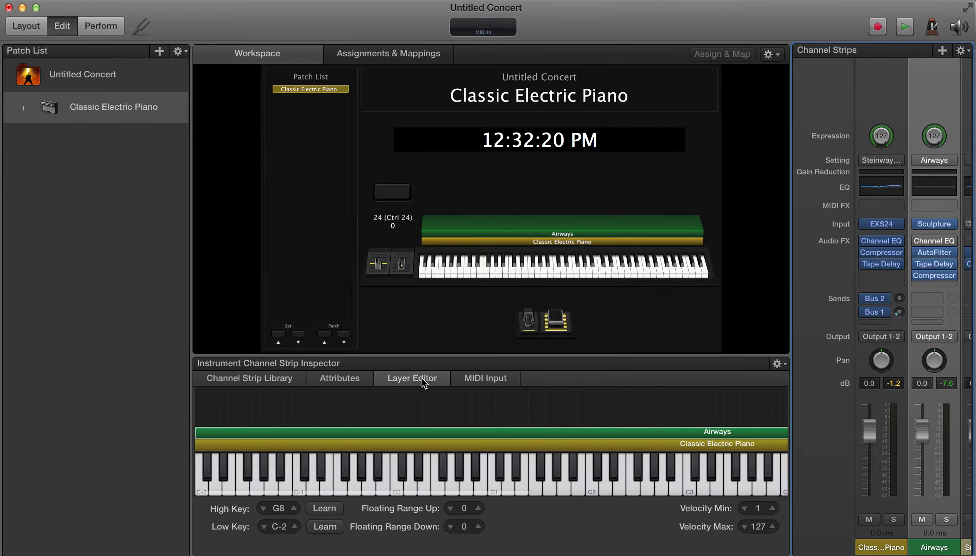
{"action": "scroll", "coordinate": [581, 399], "scroll_direction": "left", "scroll_amount": 10}
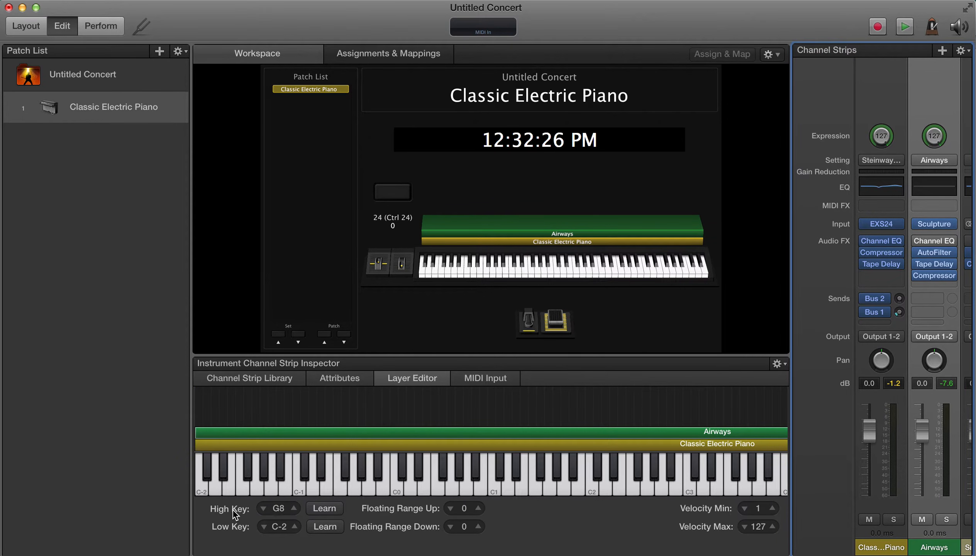
{"action": "left_click", "coordinate": [882, 105]}
{"action": "left_click", "coordinate": [929, 93]}
{"action": "left_click", "coordinate": [895, 99]}
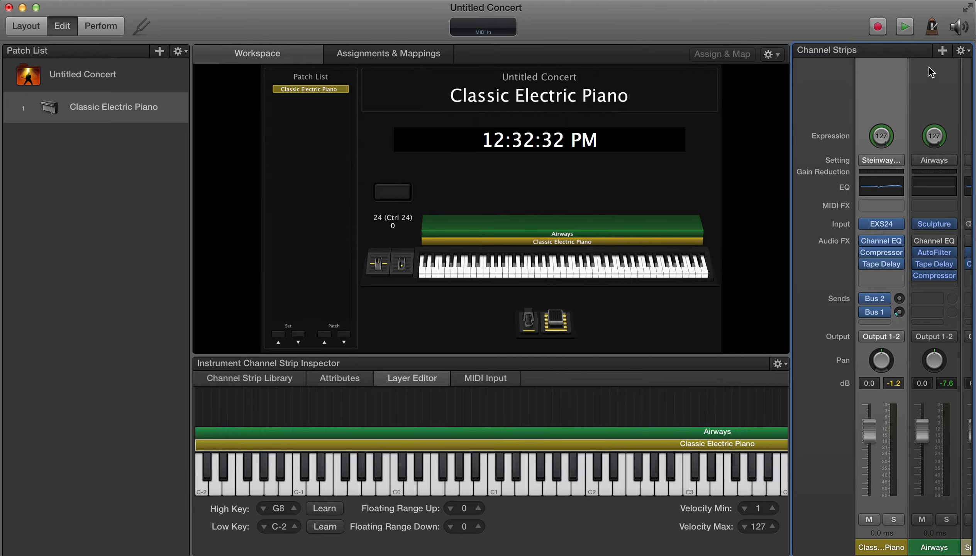
{"action": "left_click", "coordinate": [944, 79]}
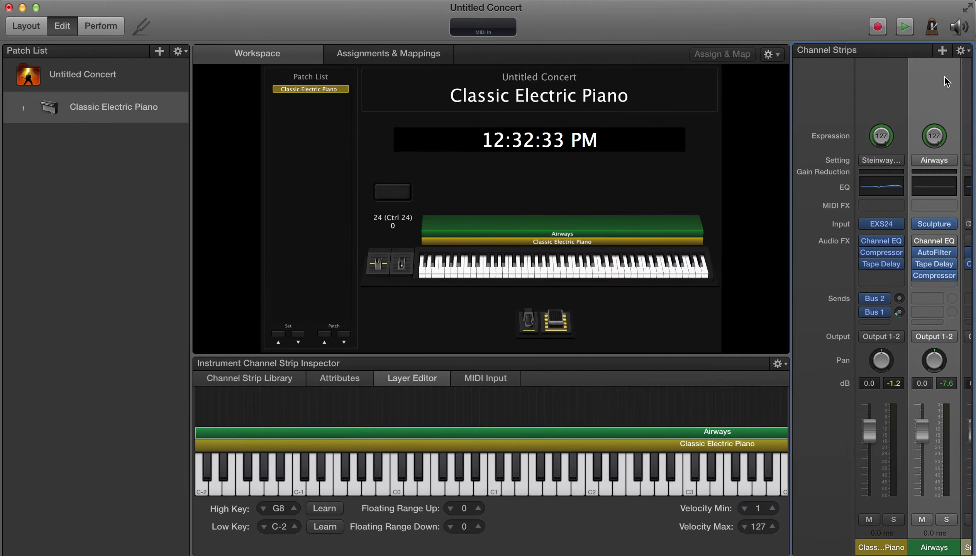
{"action": "left_click", "coordinate": [325, 511]}
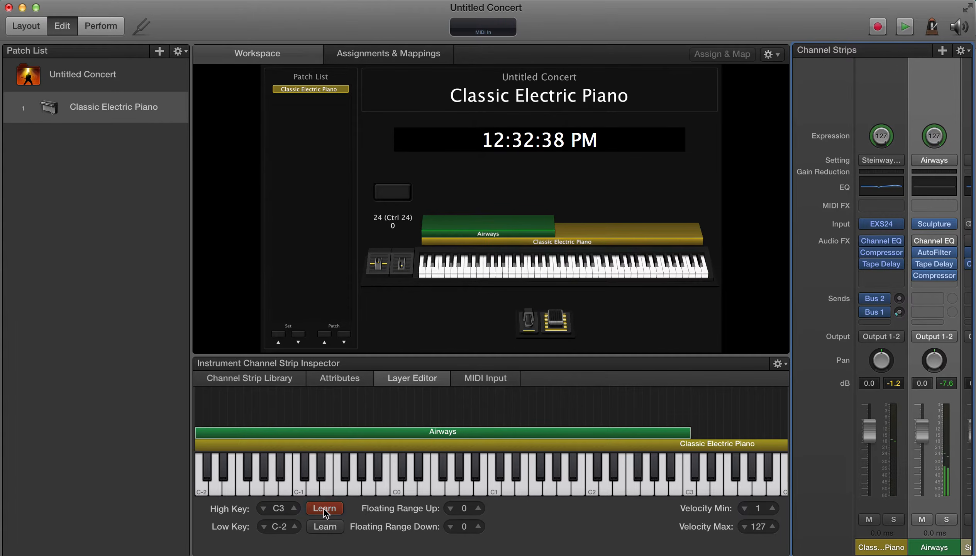
{"action": "left_click", "coordinate": [325, 509]}
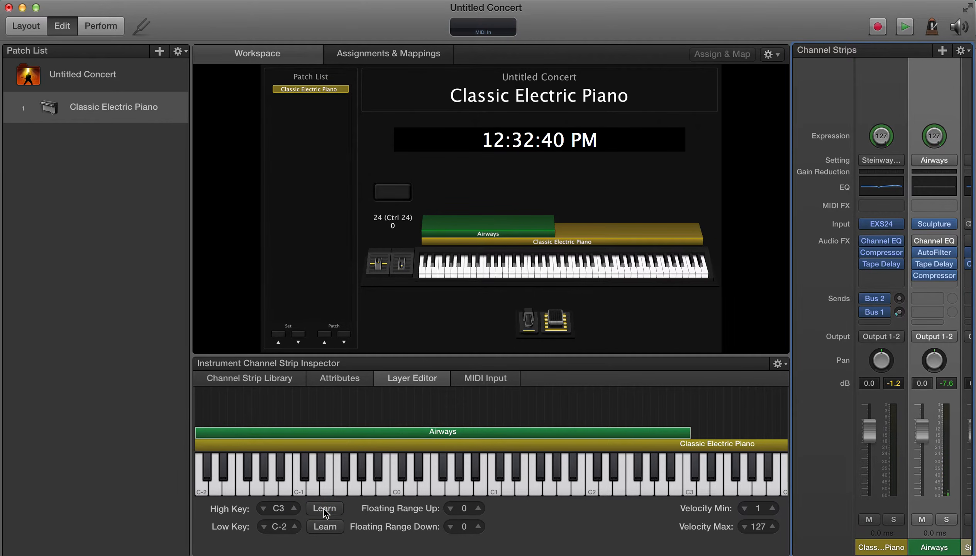
Select the Classic Electric Piano strip and set its layer's low key to D3 using Learn.
{"action": "left_click", "coordinate": [871, 87]}
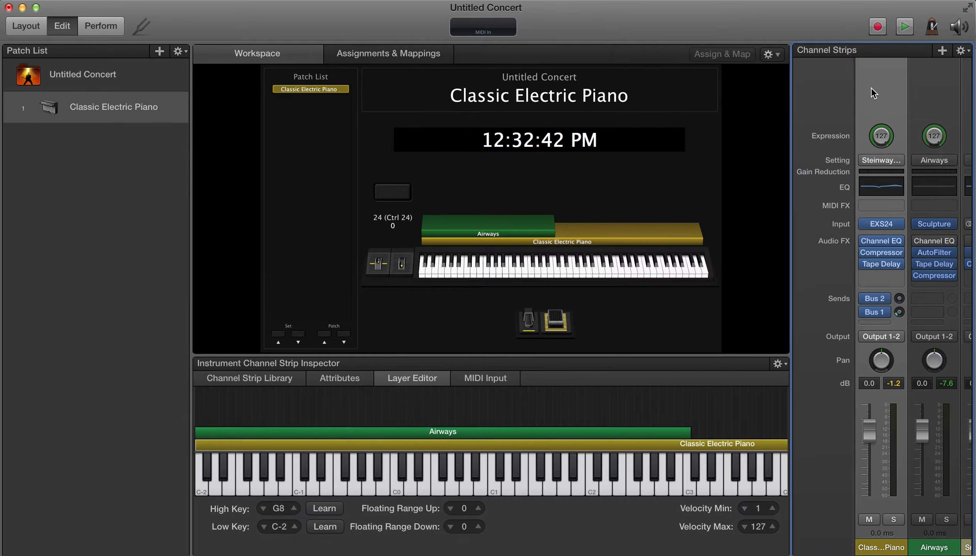
{"action": "left_click", "coordinate": [324, 526]}
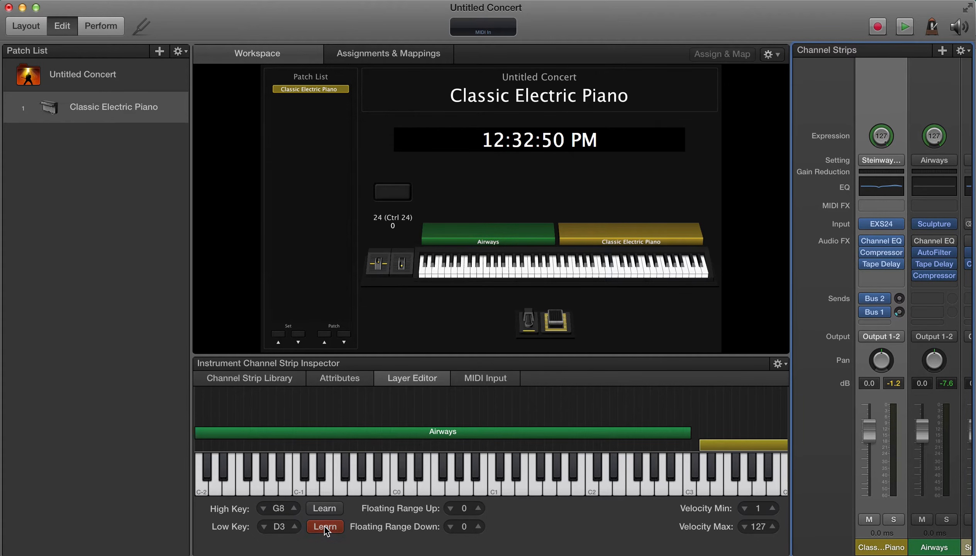
{"action": "left_click", "coordinate": [704, 446]}
{"action": "mouse_move", "coordinate": [704, 446]}
{"action": "left_mouse_down"}
{"action": "mouse_move", "coordinate": [370, 457]}
{"action": "mouse_move", "coordinate": [636, 466]}
{"action": "mouse_move", "coordinate": [703, 457]}
{"action": "left_mouse_up"}
Move the split point: set the Airways high key to C1 and the piano layer's low key to C#1.
{"action": "left_click", "coordinate": [686, 433]}
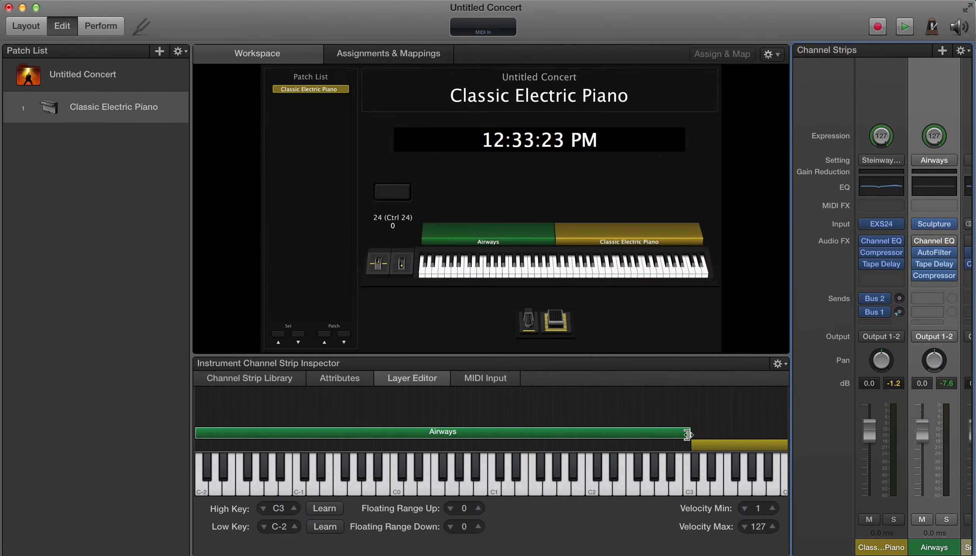
{"action": "left_click_drag", "start_coordinate": [688, 434], "coordinate": [495, 488]}
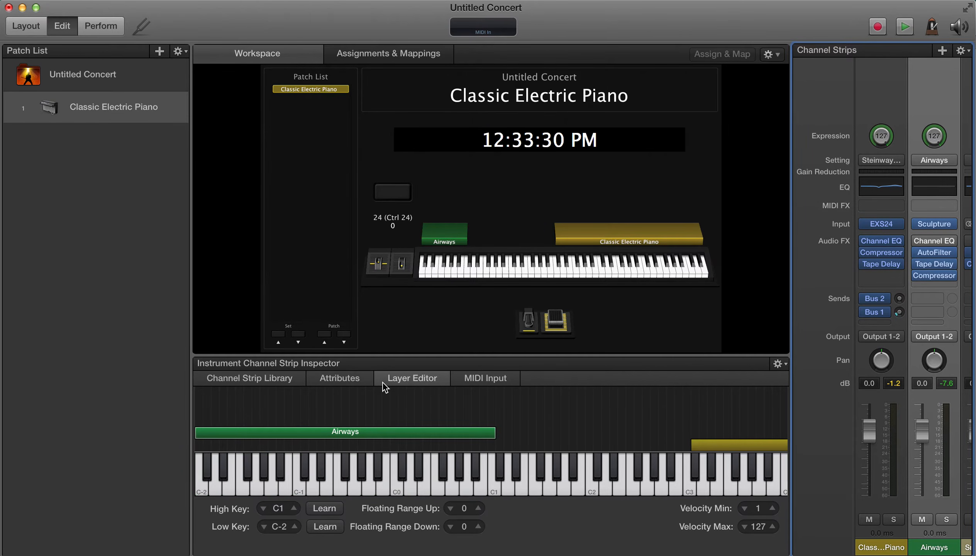
{"action": "left_click_drag", "start_coordinate": [696, 457], "coordinate": [488, 449]}
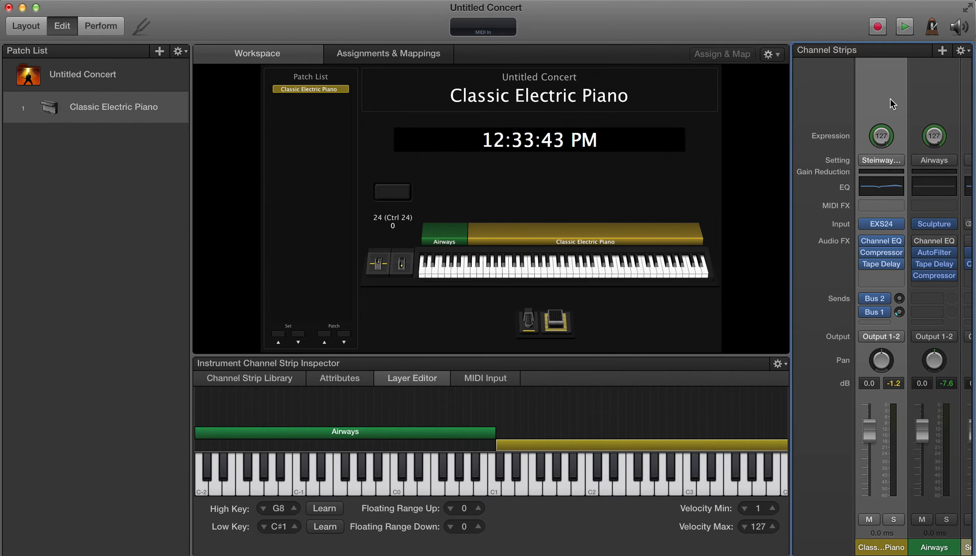
Set the Classic Electric Piano channel strip's MIDI input transpose to -12 semitones.
{"action": "left_click", "coordinate": [484, 379]}
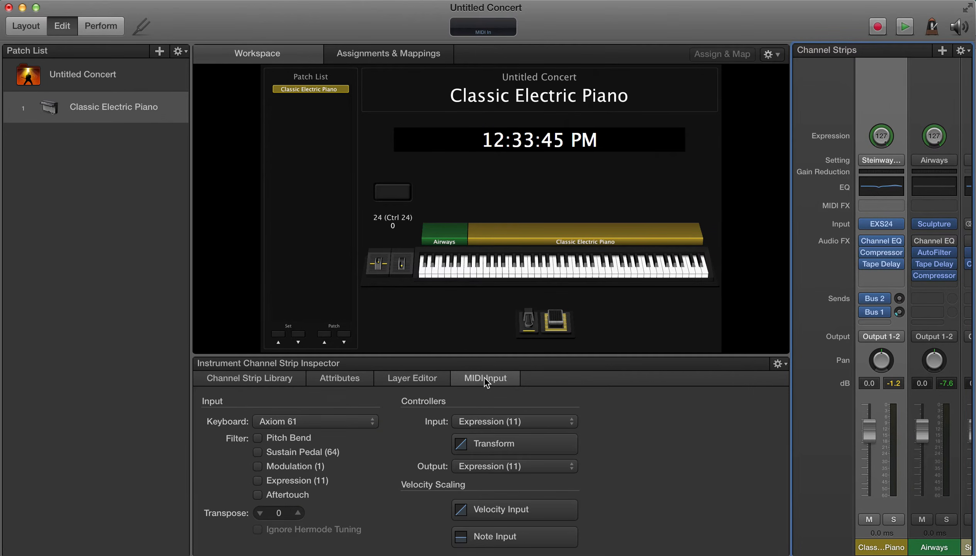
{"action": "left_click", "coordinate": [284, 517]}
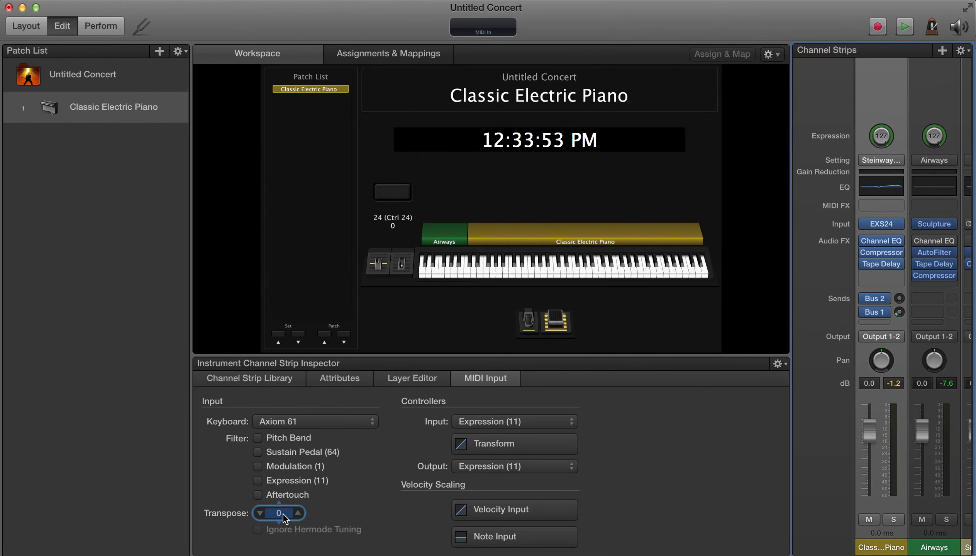
{"action": "type", "text": "-12"}
{"action": "key", "text": "Return"}
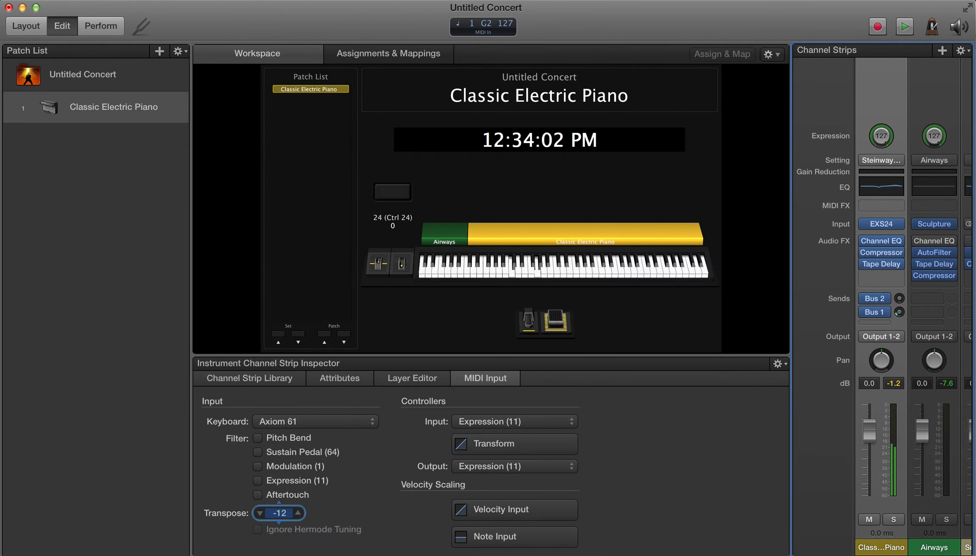
{"action": "type", "text": "12"}
{"action": "key", "text": "Return"}
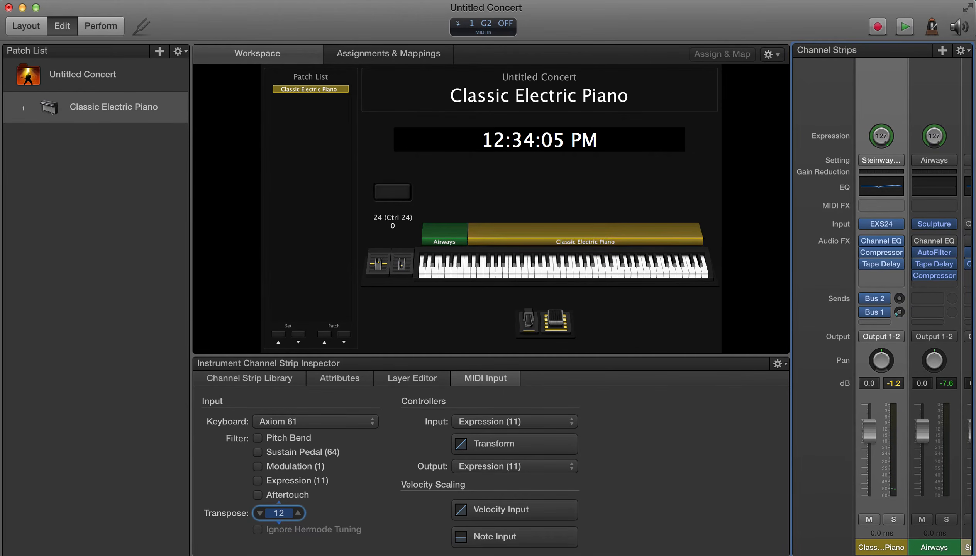
{"action": "type", "text": "-12"}
{"action": "key", "text": "Return"}
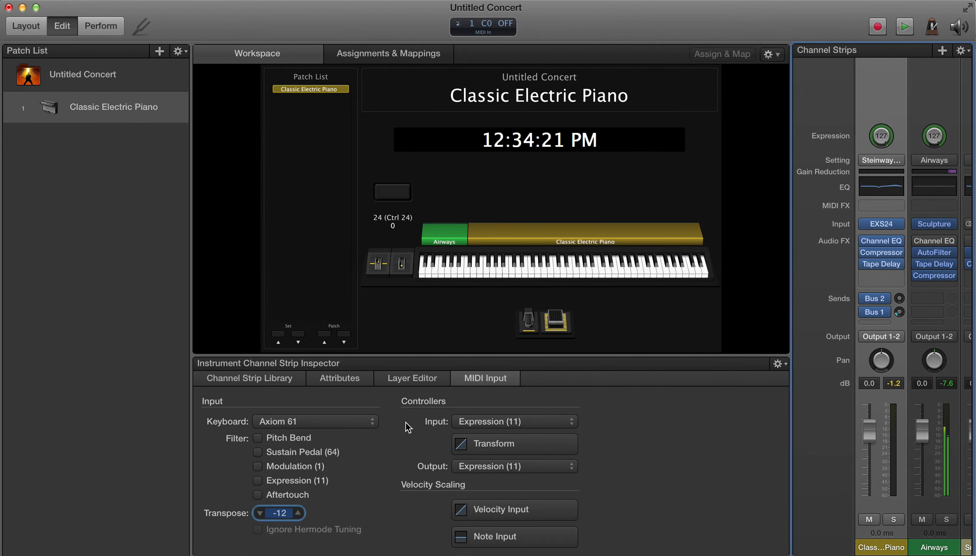
Select the Airways channel strip and set its MIDI input transpose to 24, then 36 semitones.
{"action": "left_click", "coordinate": [930, 100]}
{"action": "left_click", "coordinate": [285, 518]}
{"action": "type", "text": "24"}
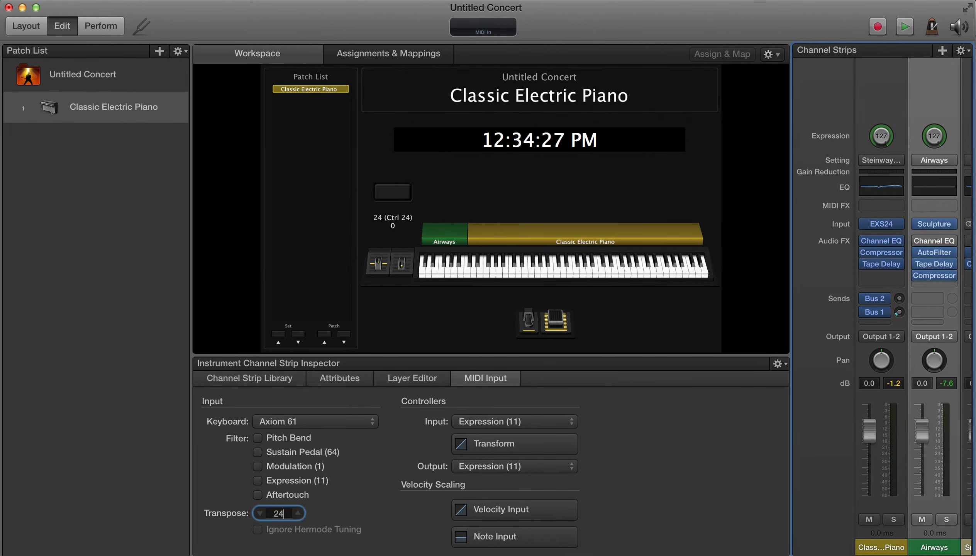
{"action": "key", "text": "Return"}
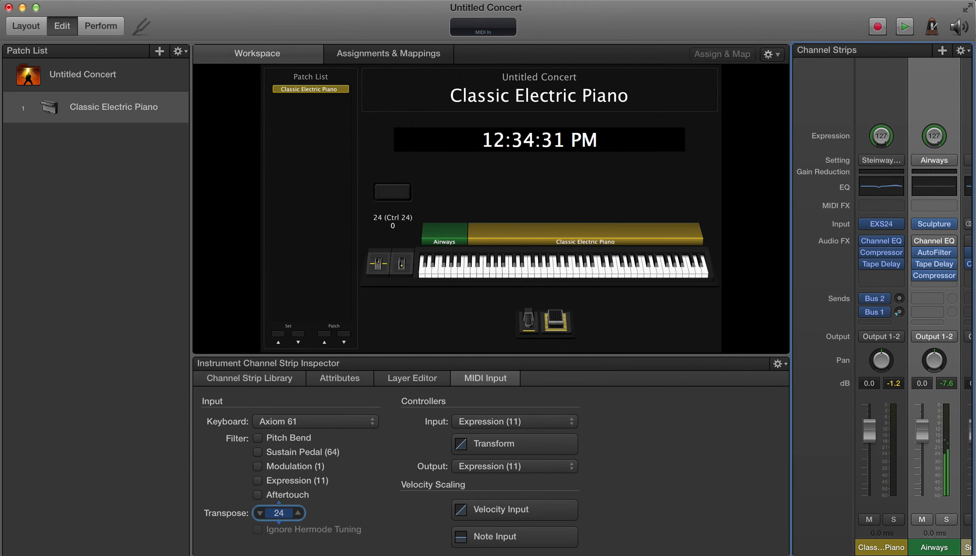
{"action": "type", "text": "36"}
{"action": "key", "text": "Return"}
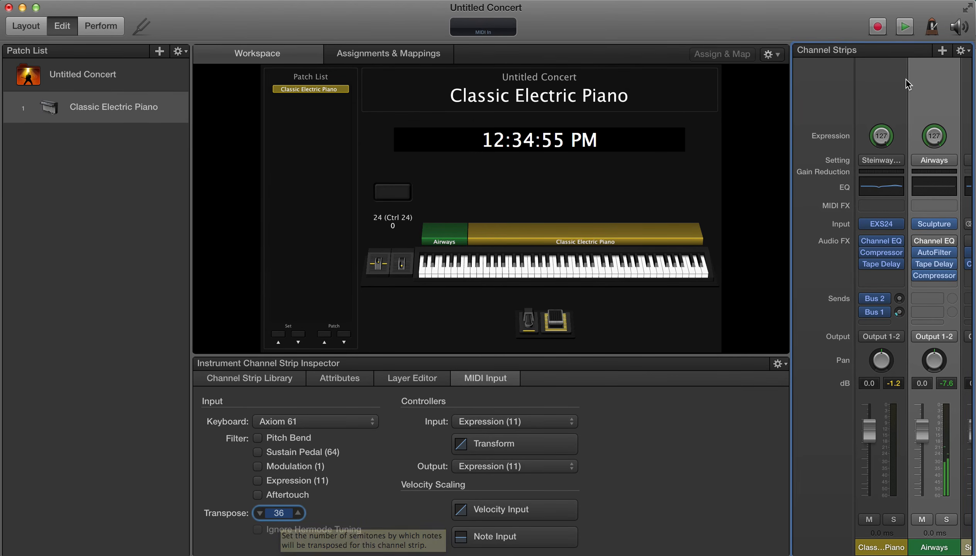
Set the Airways channel strip's transpose to -12 semitones.
{"action": "type", "text": "-12"}
{"action": "key", "text": "Return"}
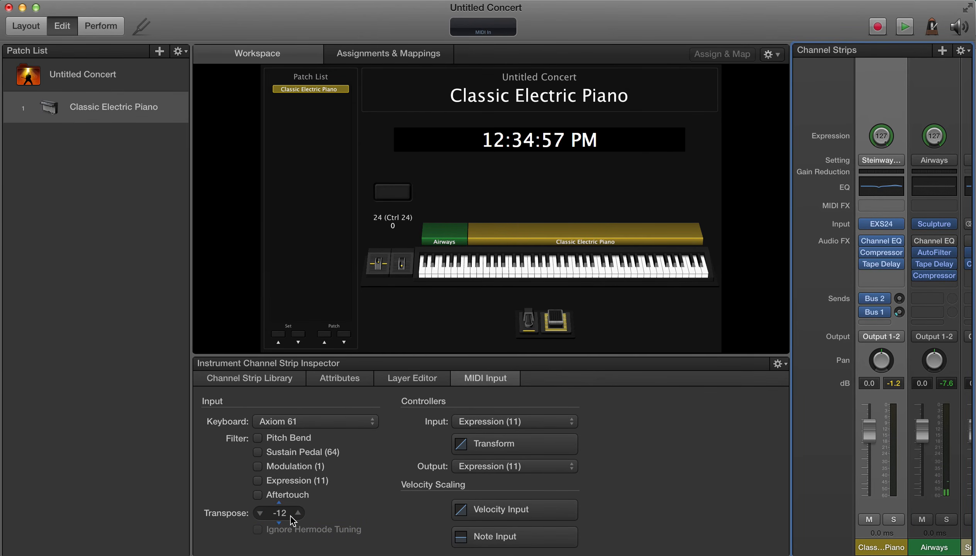